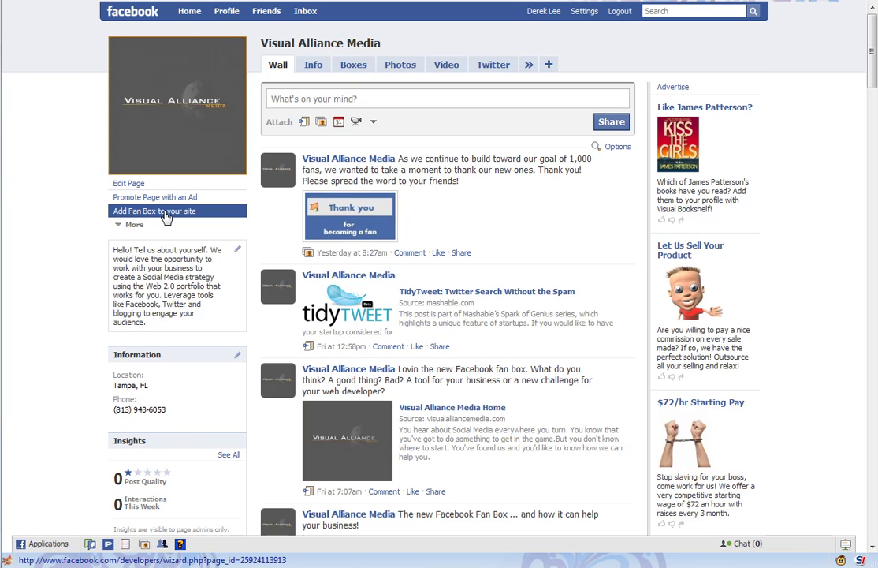
# Step: Bring up the Visual Alliance Media page's Fan Box code, then the Fan Box wiki article
pyautogui.click(169, 214)
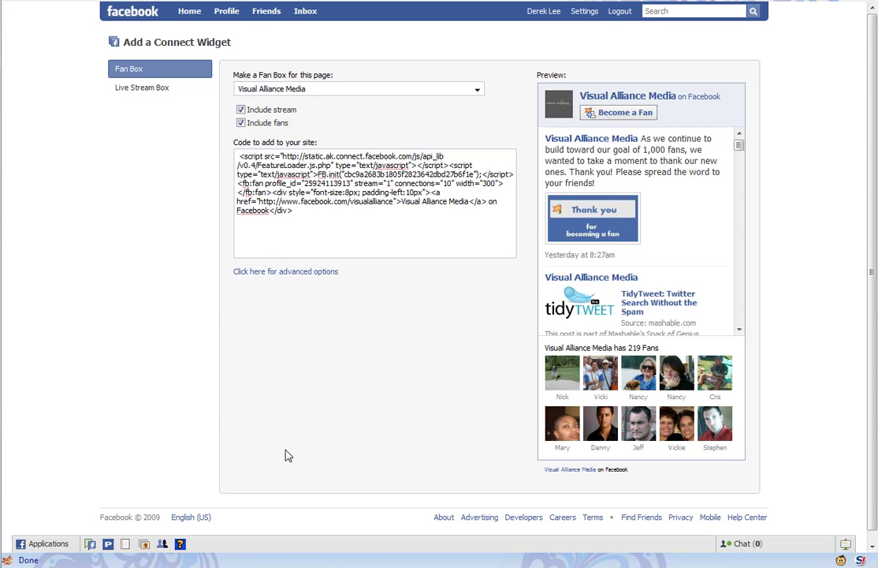
pyautogui.moveTo(384, 566)
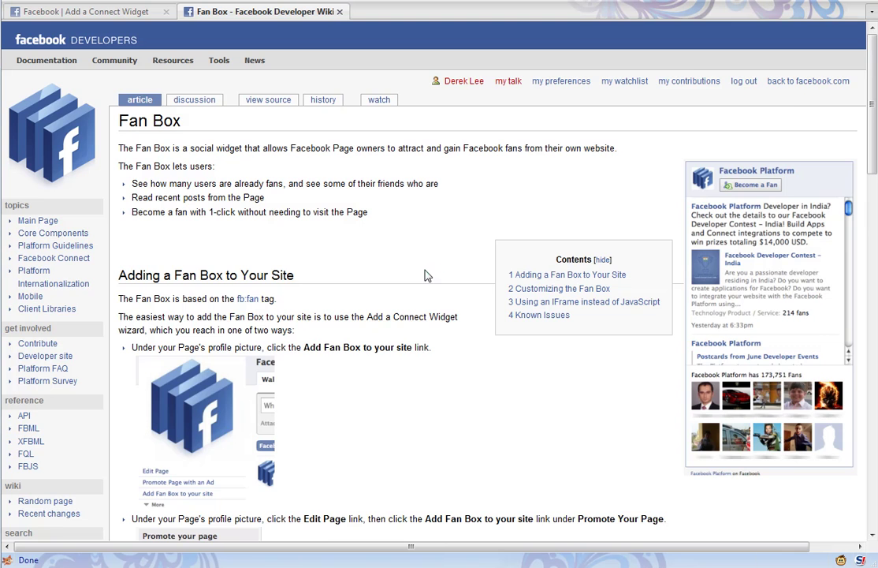
# Step: Copy the sample iframe code from the wiki's 'Using an IFrame instead of JavaScript' section
pyautogui.scroll(-15, 292, 337)
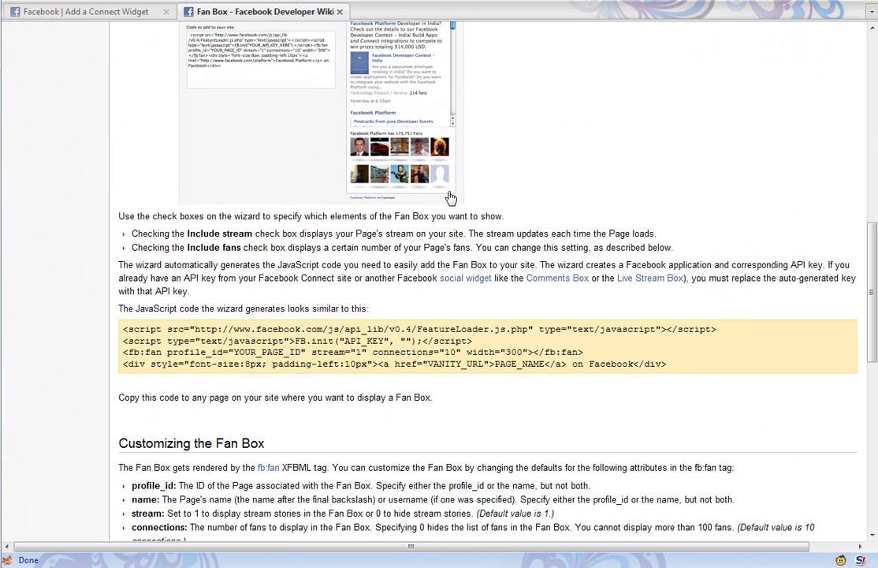
pyautogui.scroll(-5, 219, 247)
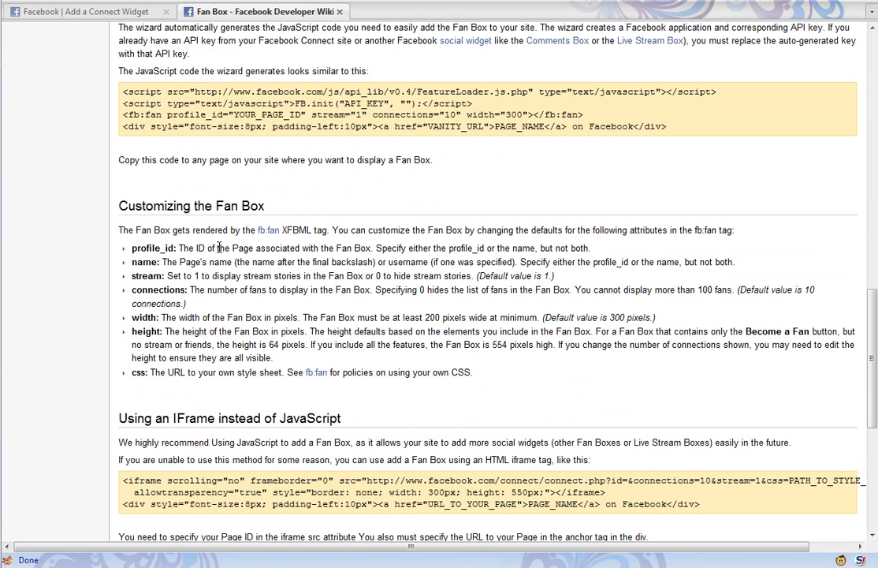
pyautogui.scroll(-5, 219, 247)
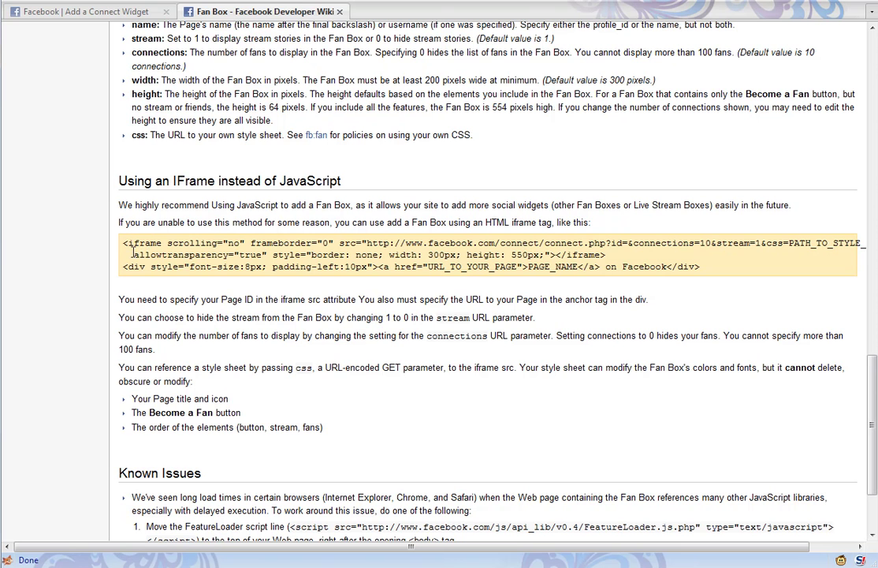
pyautogui.moveTo(123, 243); pyautogui.dragTo(666, 269)
pyautogui.rightClick(666, 268)
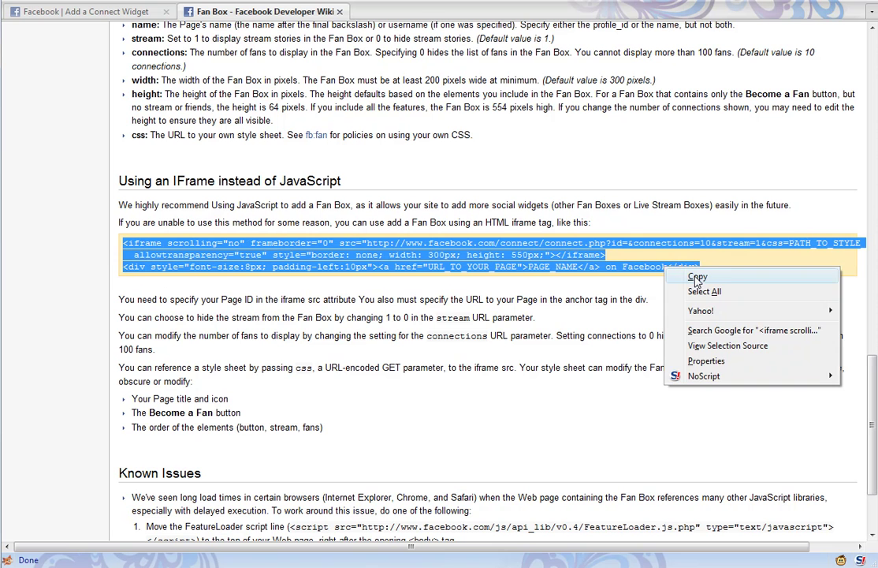
pyautogui.click(606, 243)
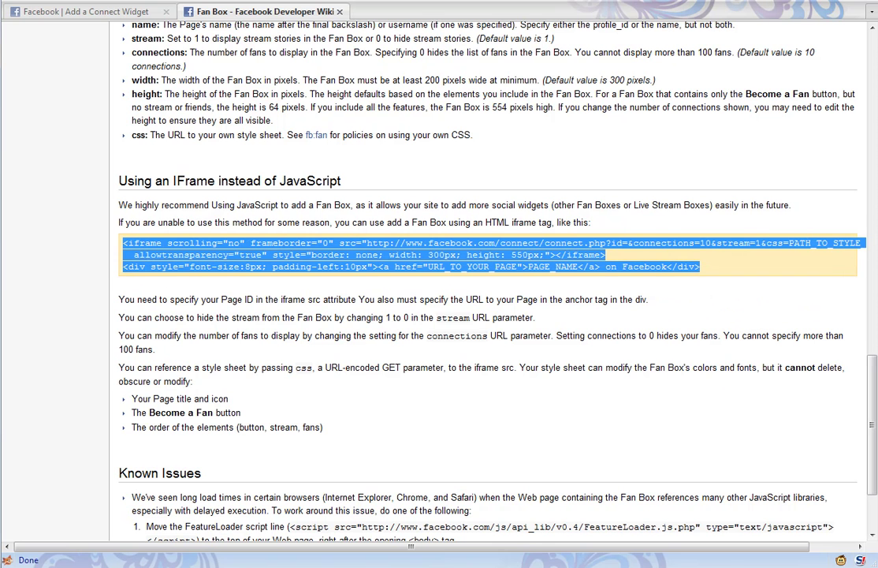
# Step: Paste the iframe code into a new Notepad document, then return to the Add a Connect Widget page
pyautogui.press('super+r')
pyautogui.write('notepad')
pyautogui.press('Return')
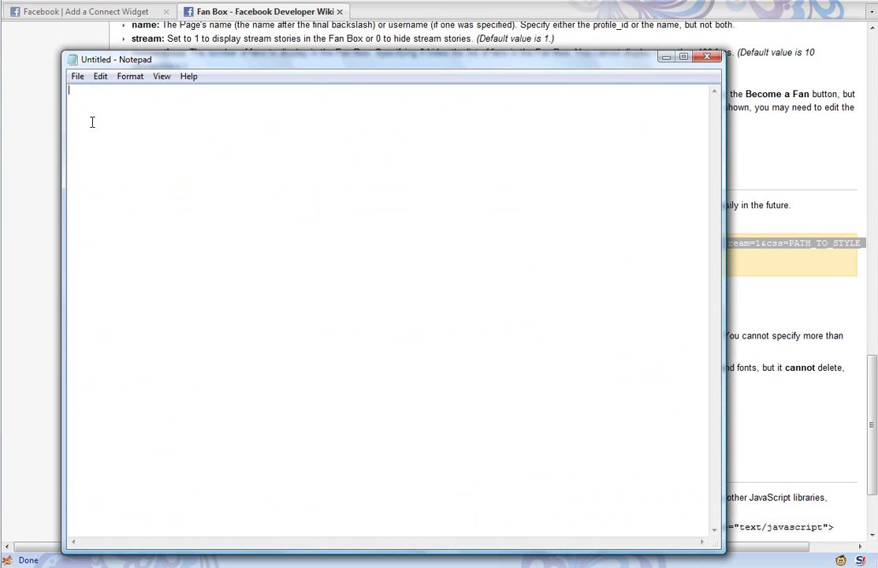
pyautogui.rightClick(83, 98)
pyautogui.click(116, 158)
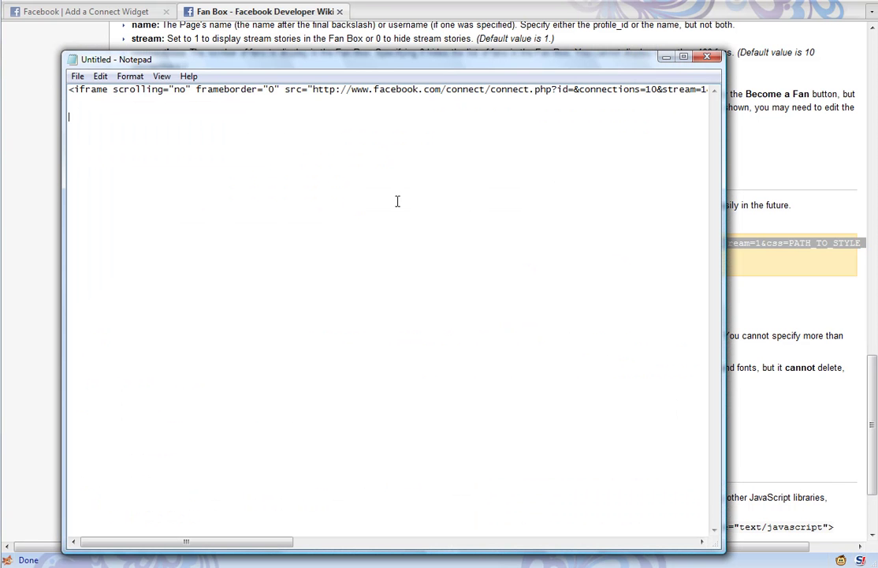
pyautogui.click(114, 12)
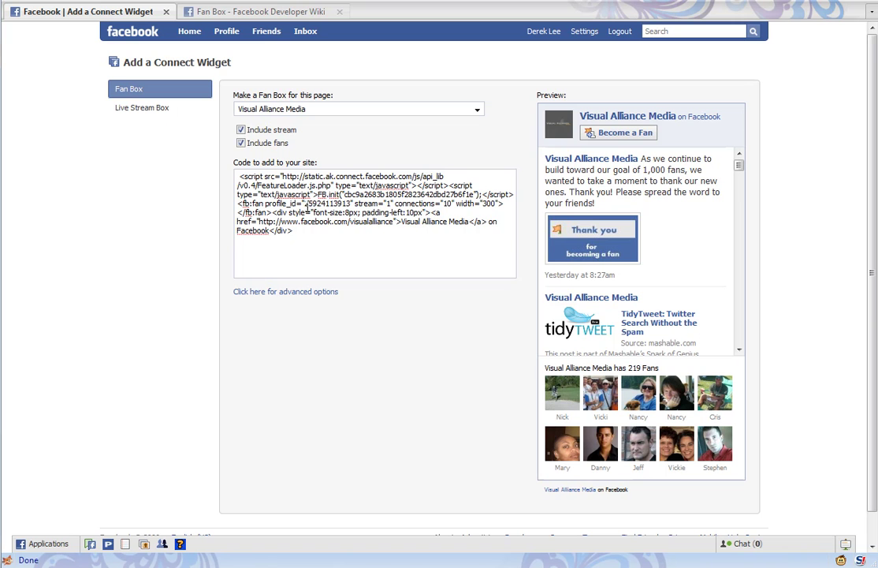
# Step: Copy the profile_id number from the Fan Box code and go back to Notepad
pyautogui.moveTo(303, 204); pyautogui.dragTo(350, 204)
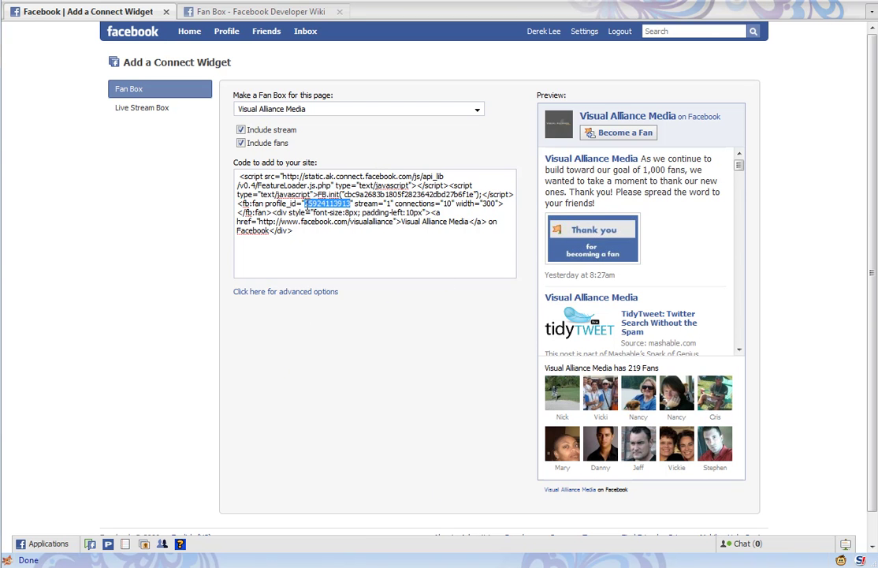
pyautogui.rightClick(337, 204)
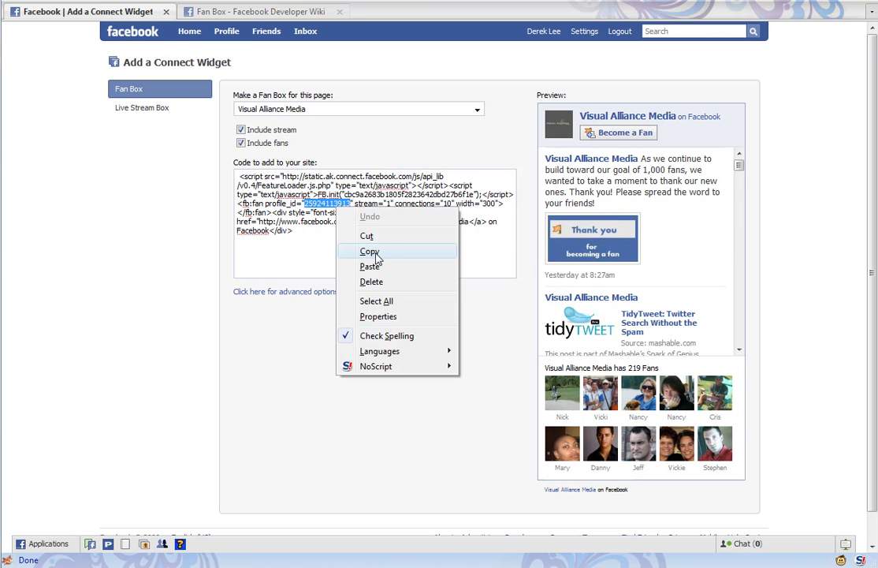
pyautogui.click(369, 251)
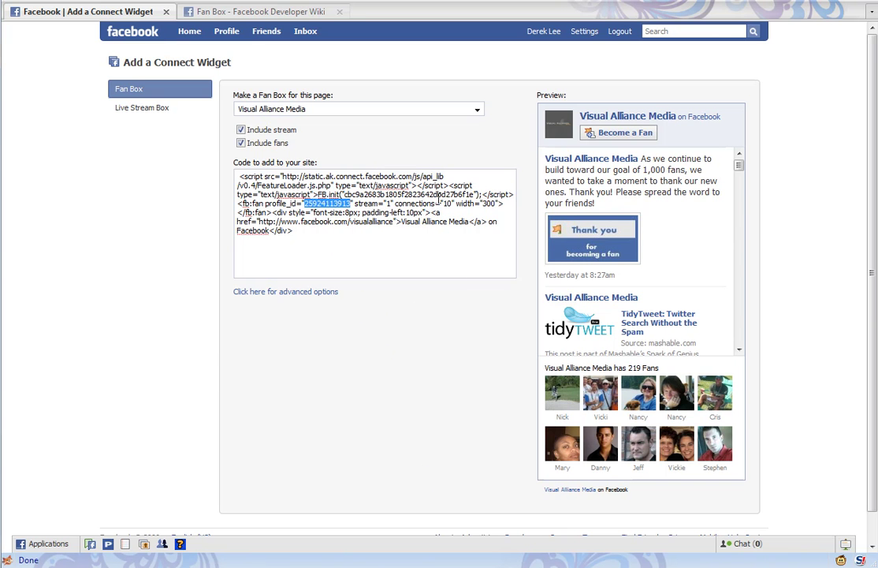
pyautogui.hotkey('alt', 'Tab')
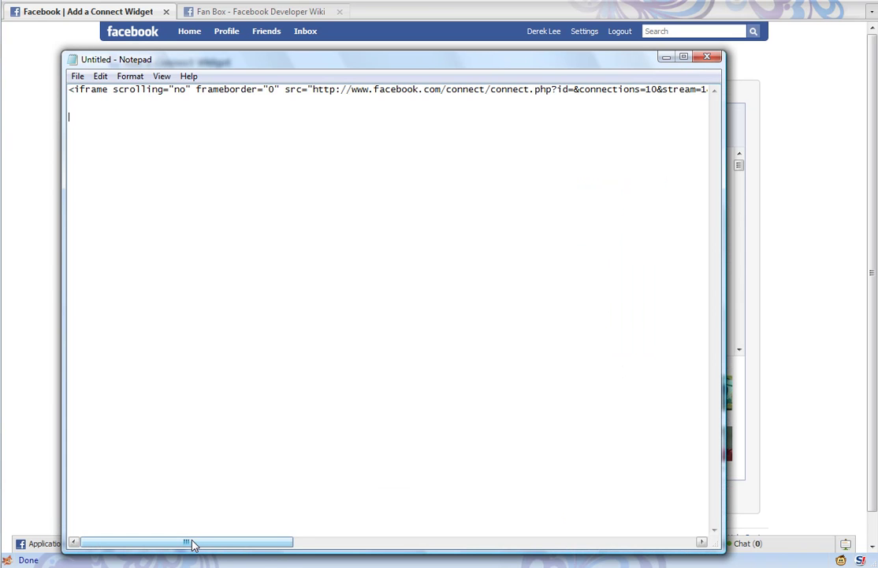
# Step: Paste the page's profile ID after id= in the iframe code
pyautogui.moveTo(191, 545); pyautogui.dragTo(163, 500)
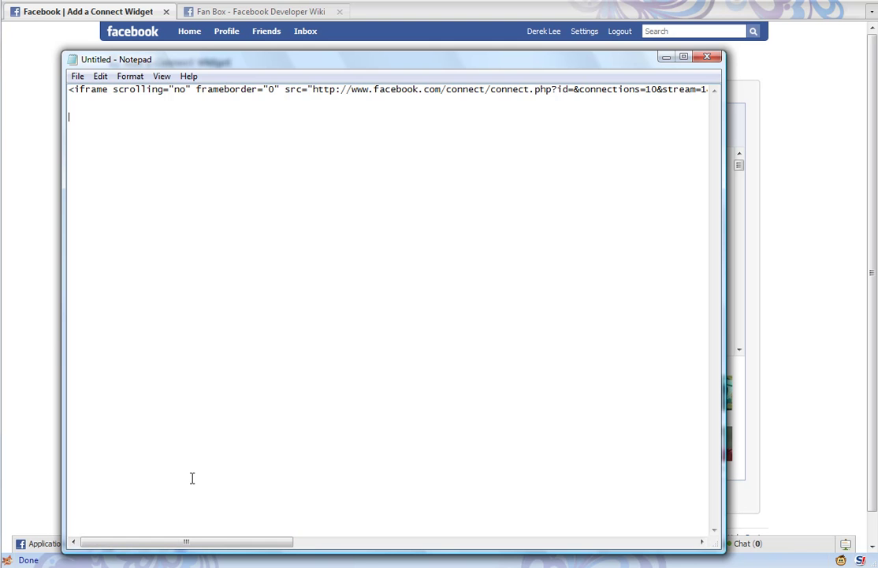
pyautogui.moveTo(202, 544); pyautogui.dragTo(347, 518)
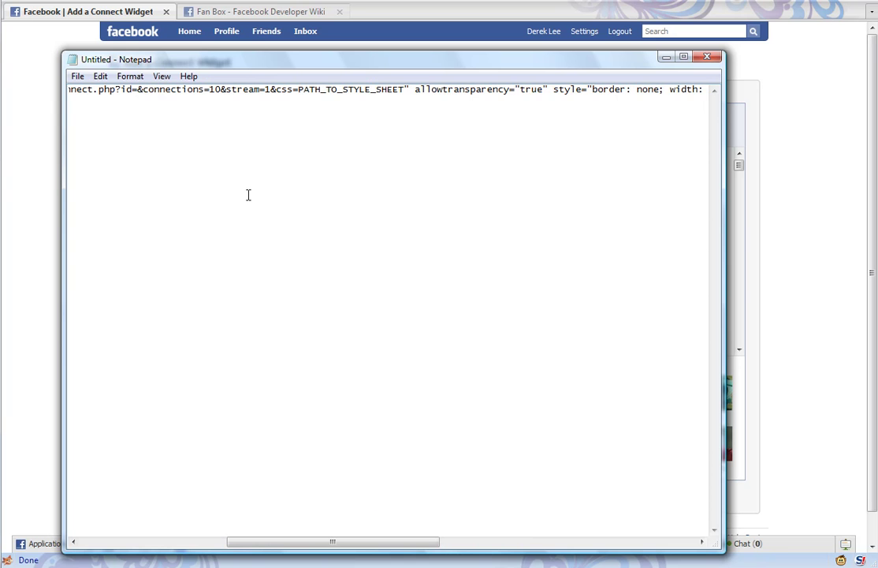
pyautogui.hotkey('ctrl', 'v')
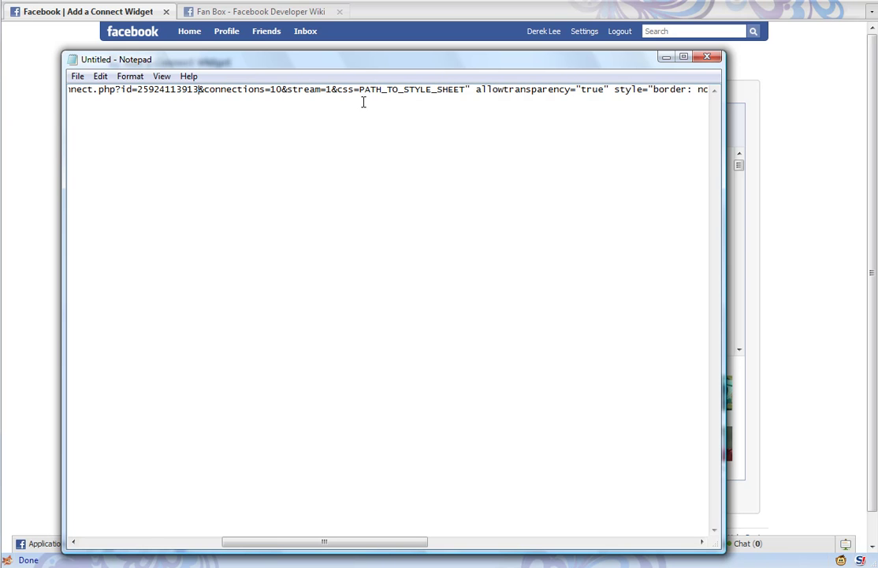
# Step: Scroll to the end of the code line and select the URL_TO_YOUR_PAGE placeholder
pyautogui.moveTo(307, 544); pyautogui.dragTo(479, 539)
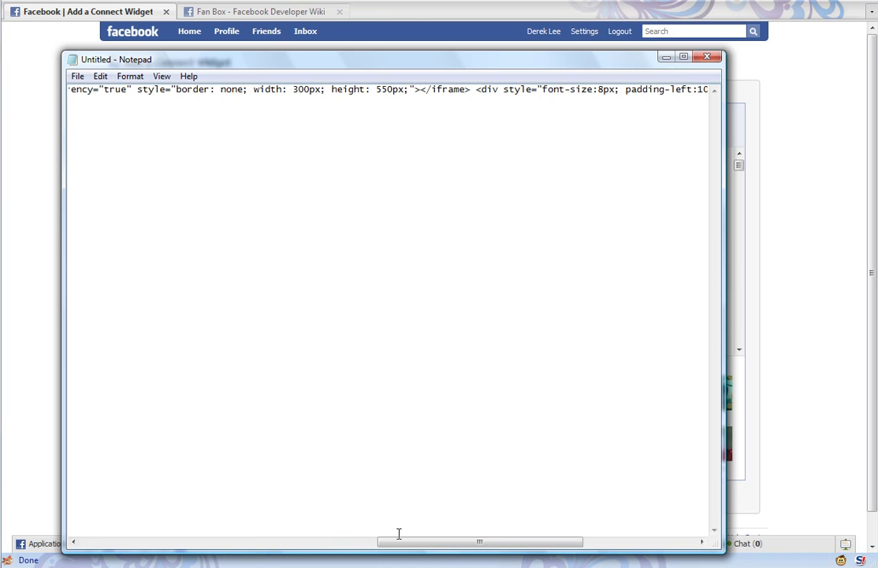
pyautogui.moveTo(413, 547); pyautogui.dragTo(420, 548)
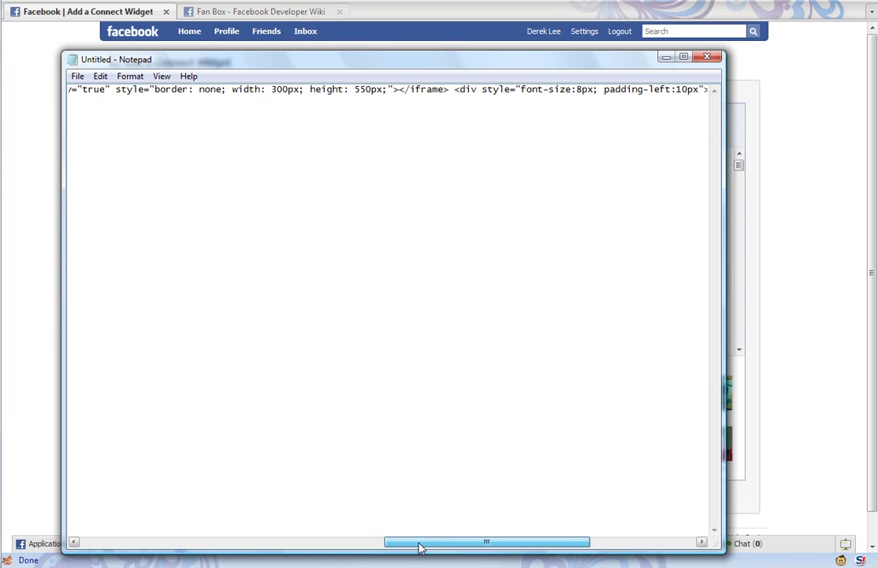
pyautogui.moveTo(421, 548); pyautogui.dragTo(503, 543)
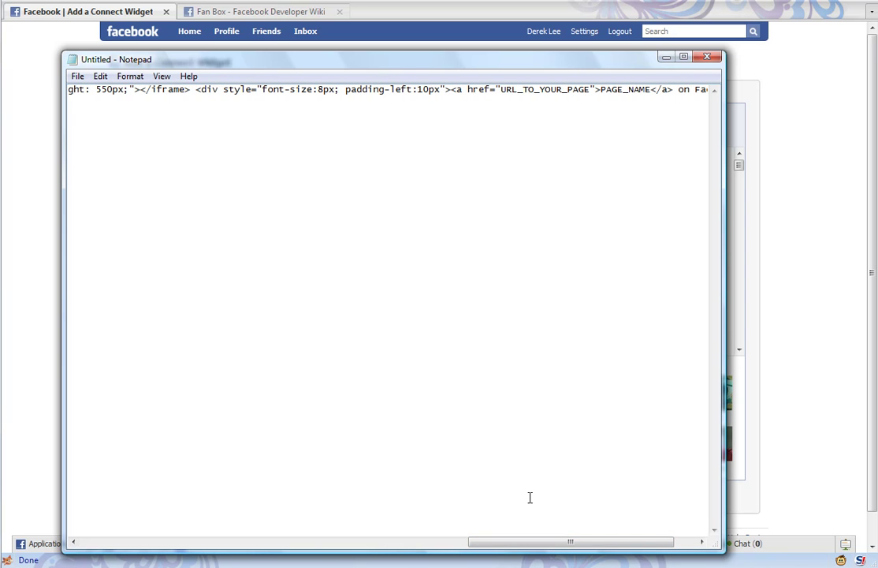
pyautogui.moveTo(543, 551); pyautogui.dragTo(582, 549)
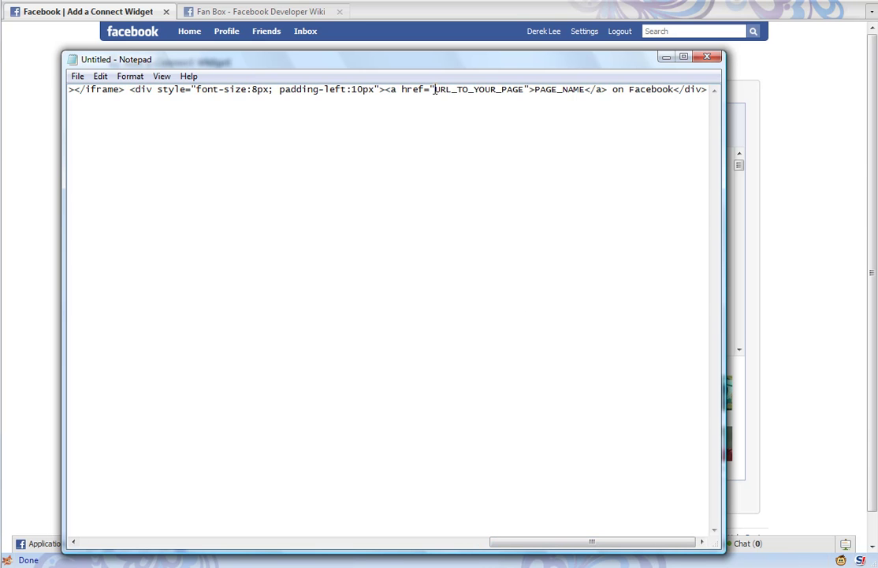
pyautogui.moveTo(435, 89); pyautogui.dragTo(524, 89)
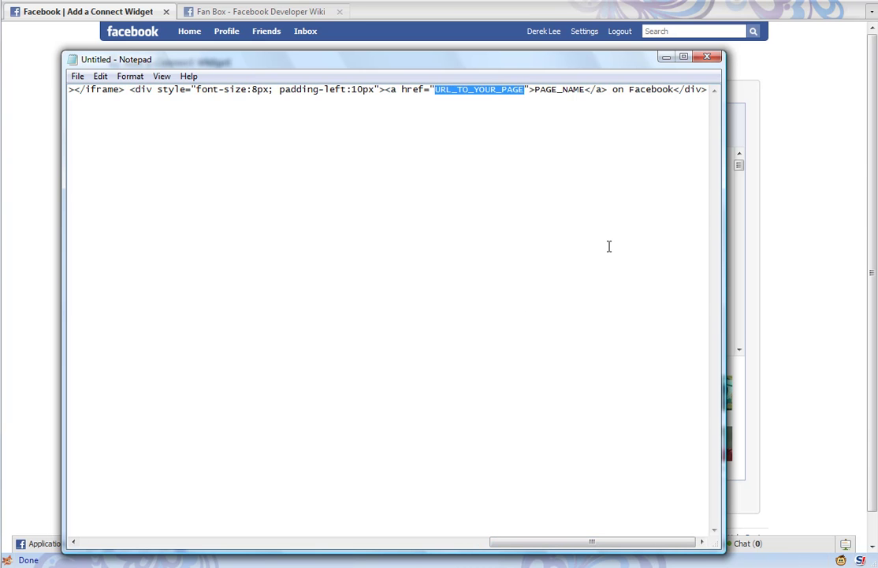
pyautogui.write('http://')
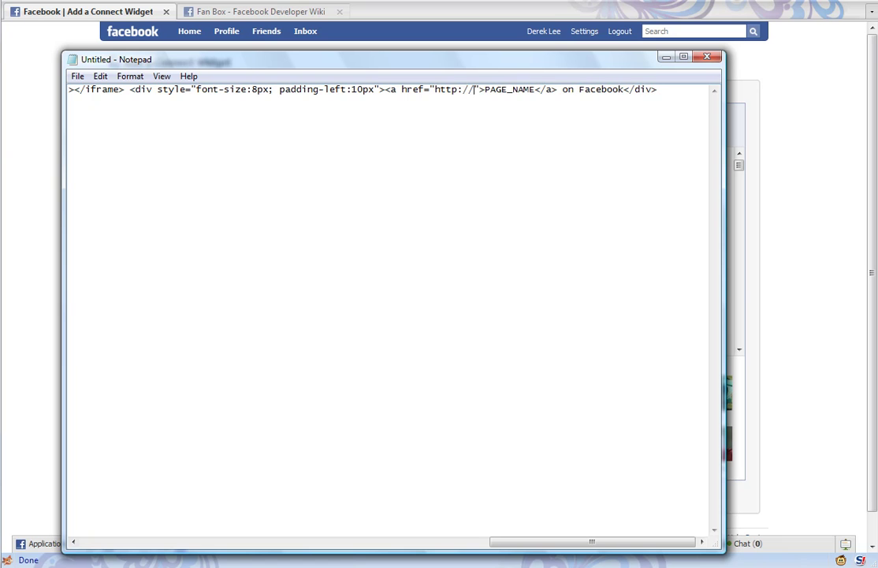
pyautogui.write('facebook.com')
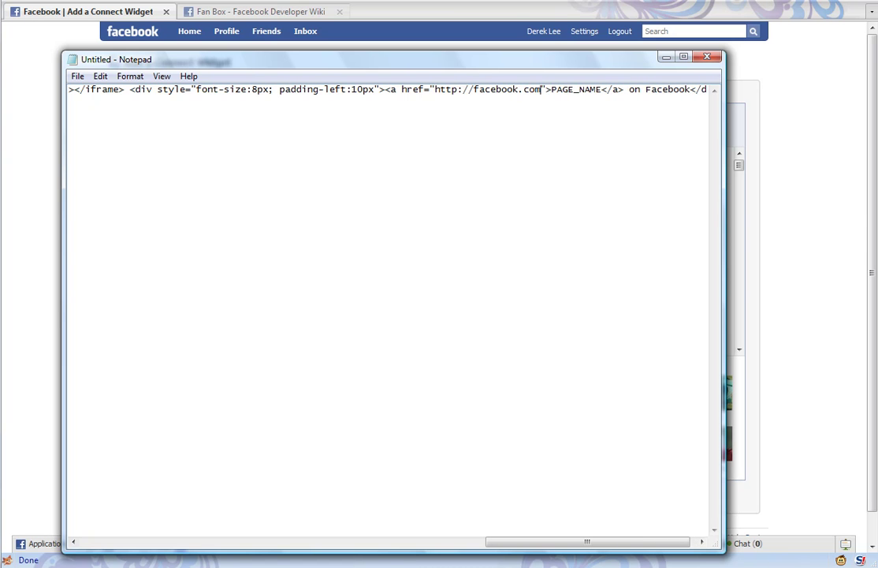
pyautogui.write('/visuala')
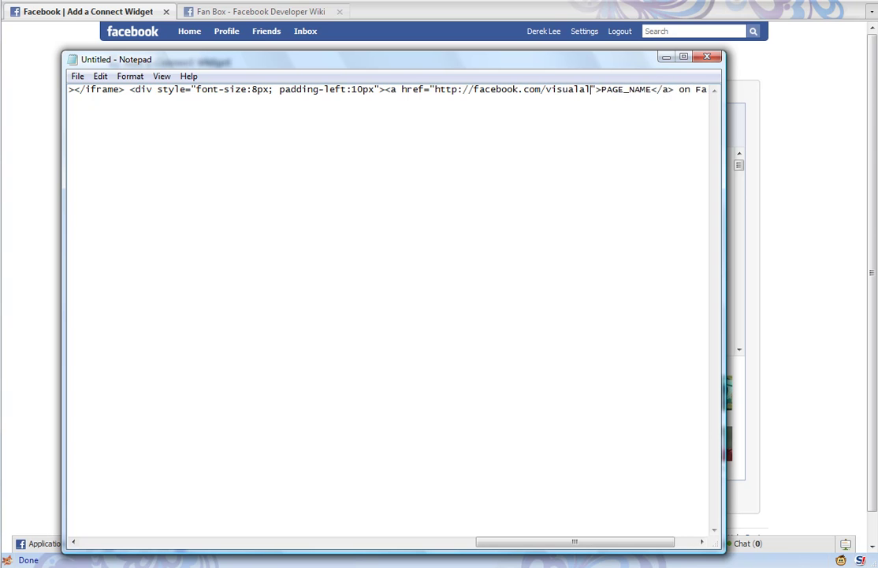
pyautogui.write('lliance')
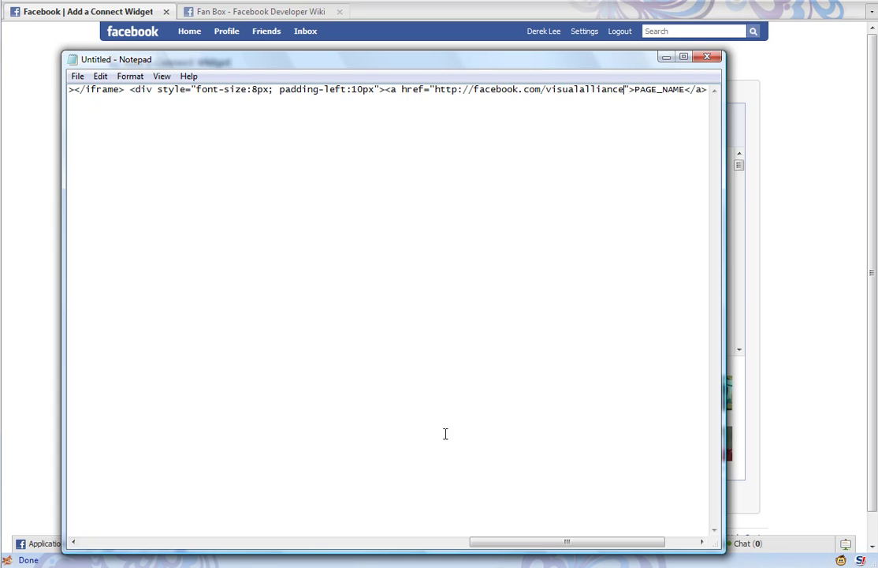
pyautogui.moveTo(583, 543); pyautogui.dragTo(613, 547)
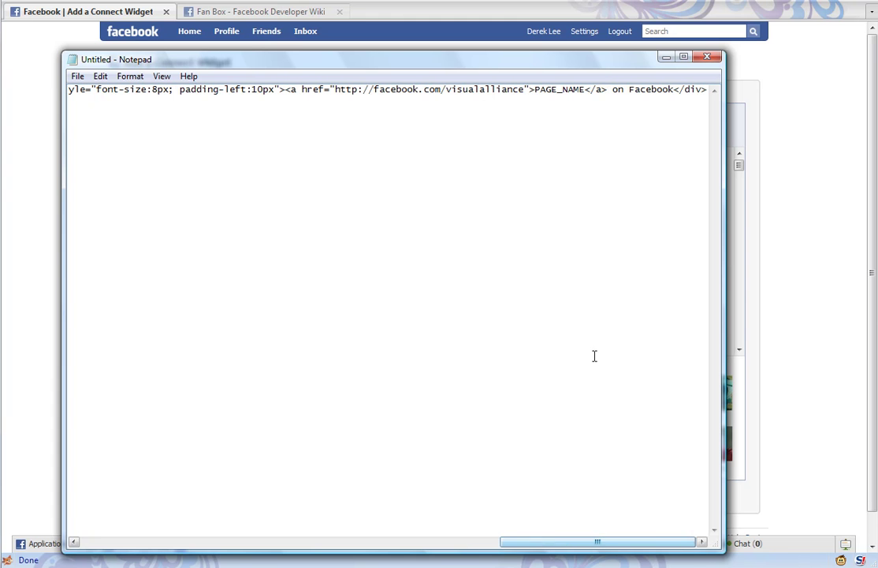
pyautogui.click(536, 90)
pyautogui.doubleClick(545, 91)
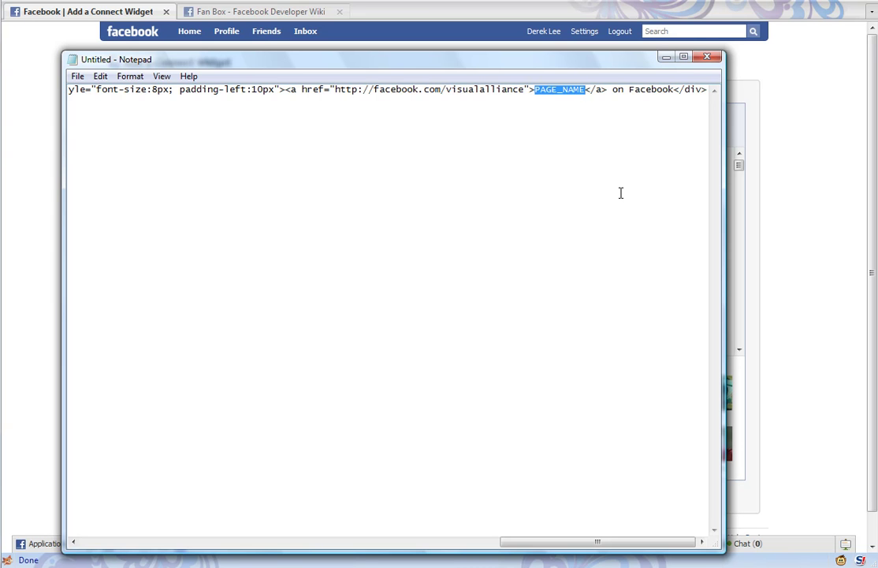
pyautogui.write('Visual Alliance')
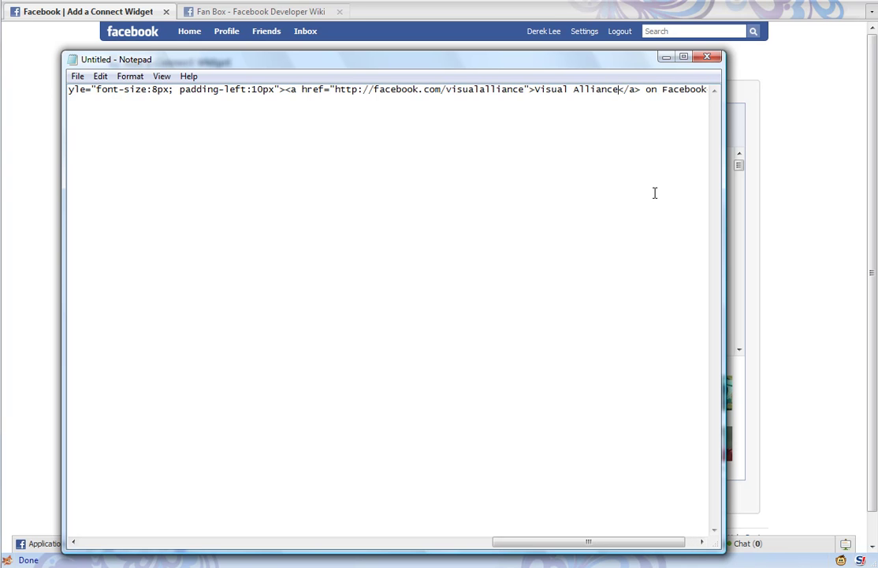
# Step: Select and copy the entire finished embed code line
pyautogui.moveTo(558, 545); pyautogui.dragTo(78, 541)
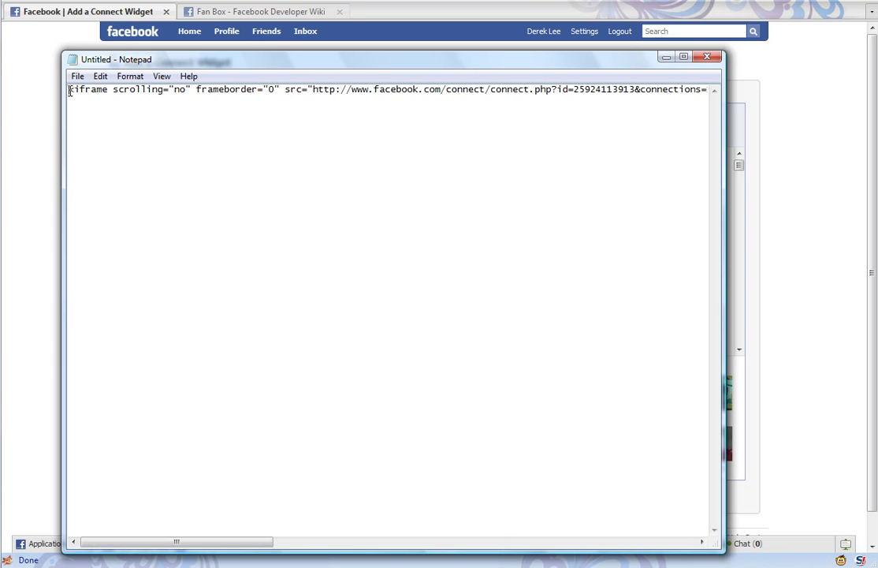
pyautogui.moveTo(69, 90); pyautogui.dragTo(719, 94)
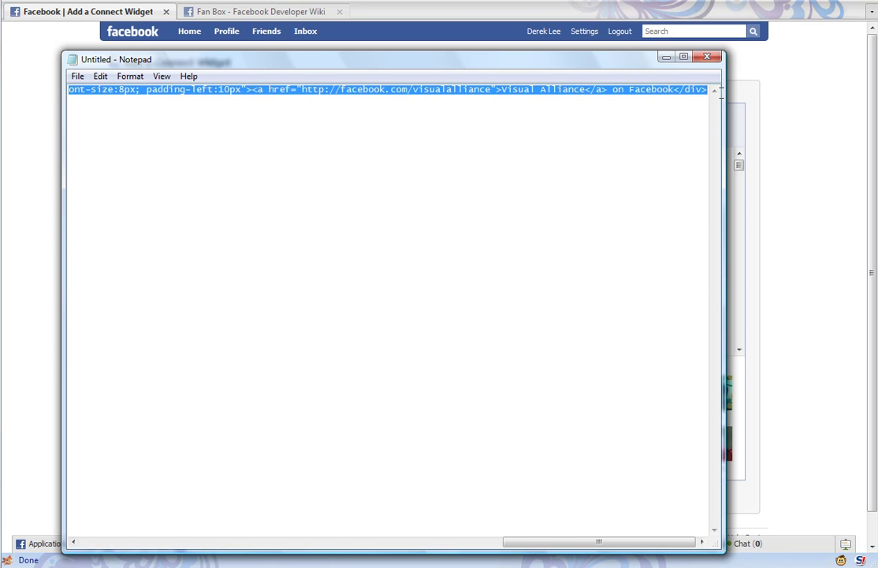
pyautogui.rightClick(324, 94)
pyautogui.click(370, 136)
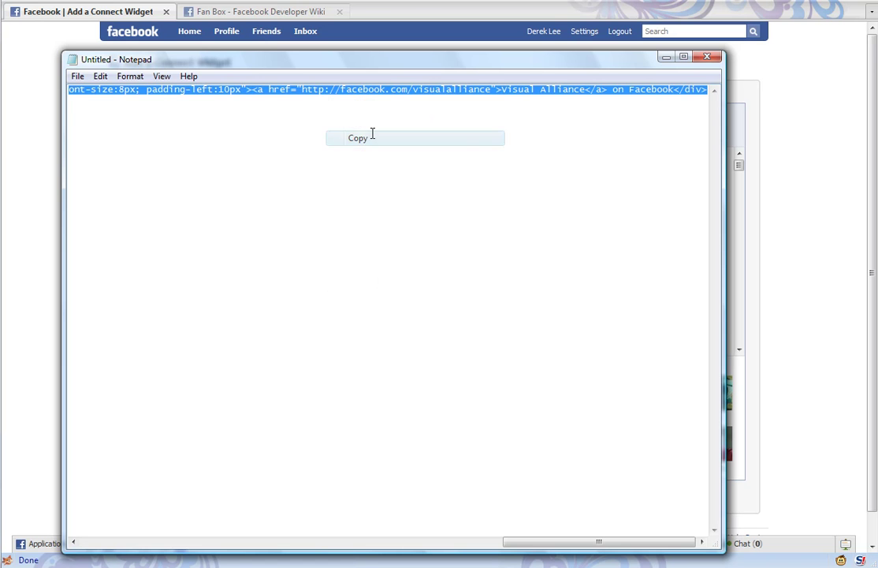
# Step: Add an HTML module to Zone 1 of the Social Media page containing the pasted fan box code
pyautogui.click(505, 561)
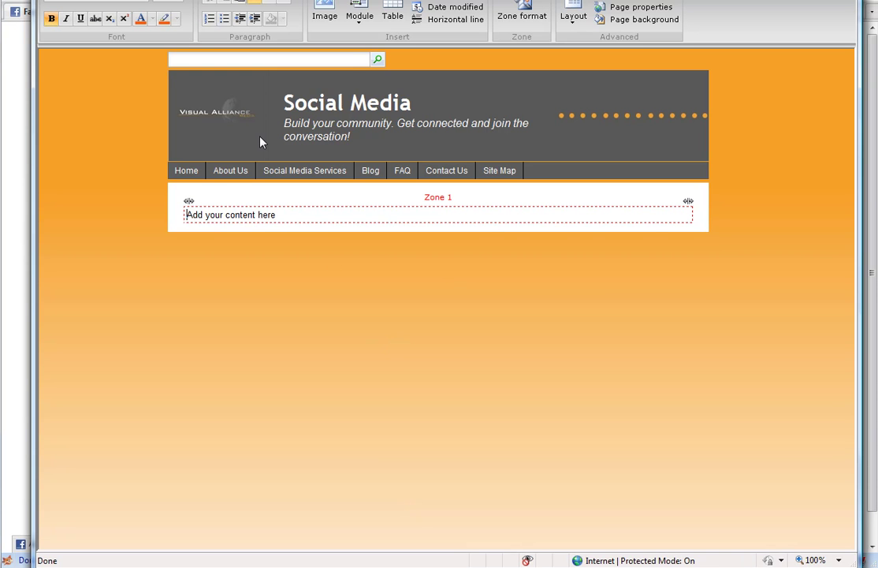
pyautogui.click(360, 19)
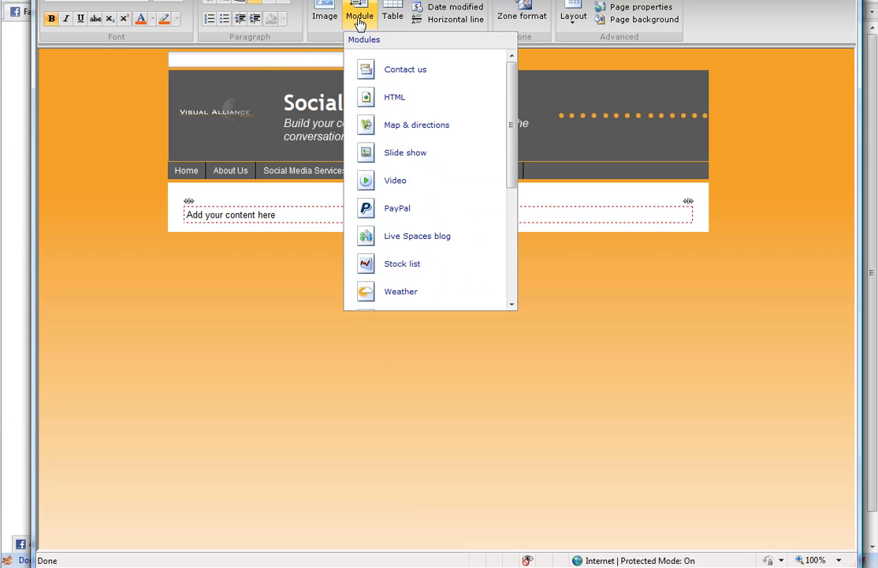
pyautogui.click(375, 107)
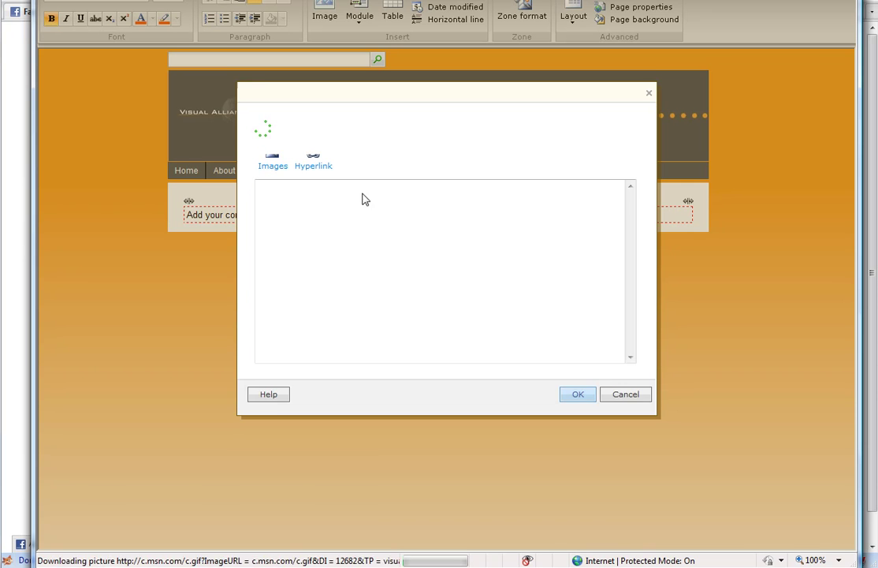
pyautogui.rightClick(268, 197)
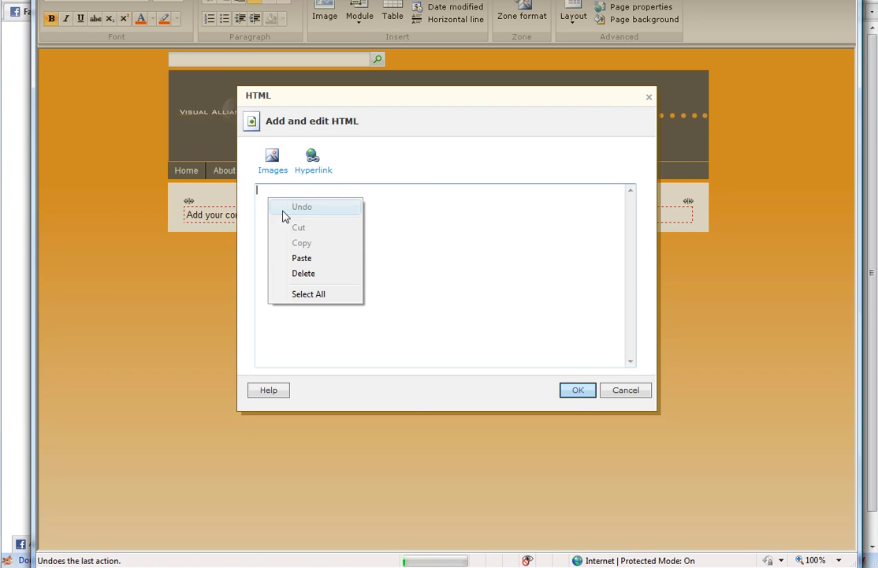
pyautogui.click(306, 256)
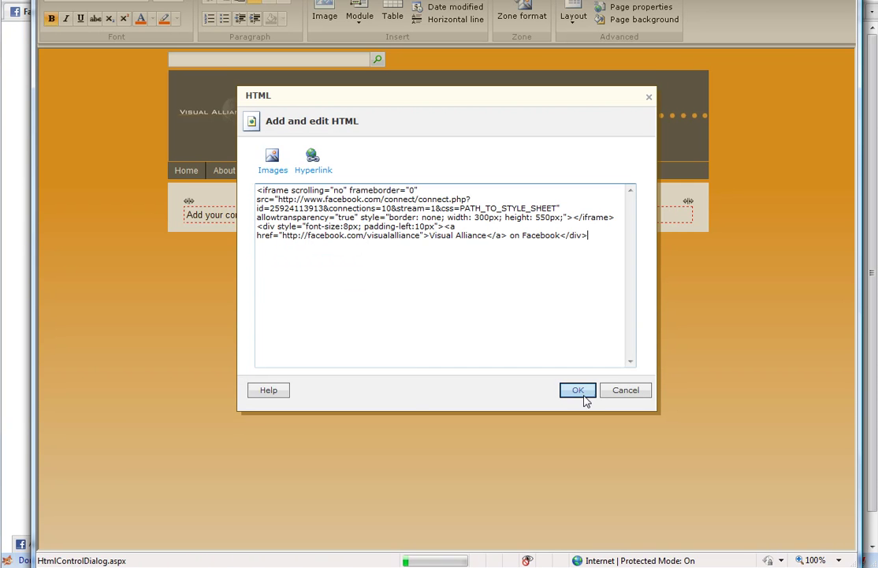
pyautogui.click(572, 391)
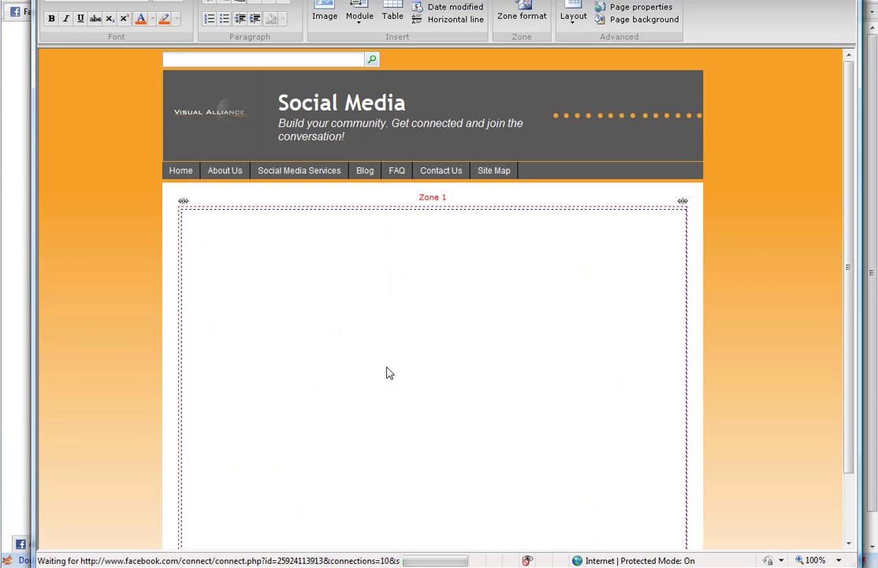